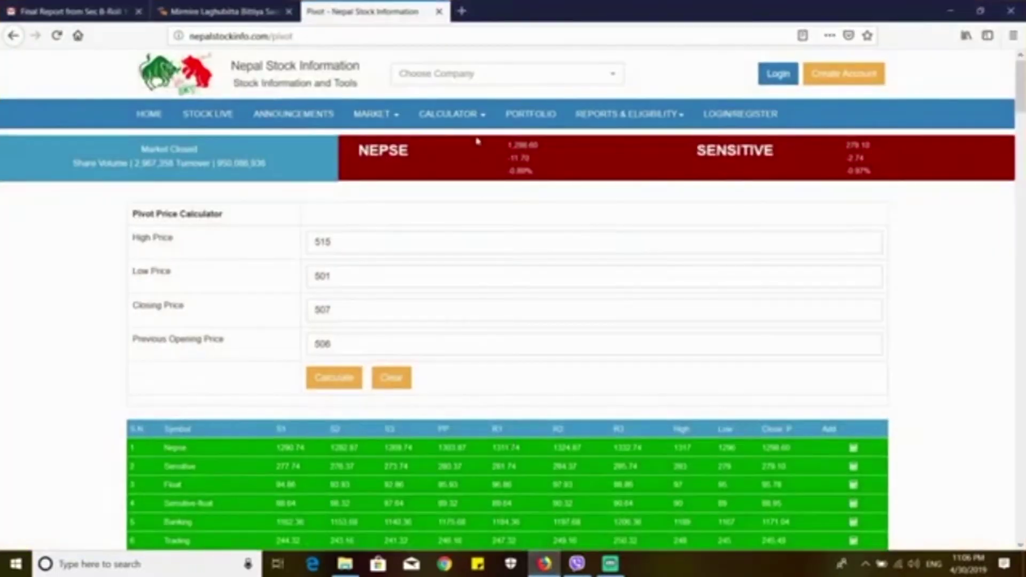
Step: Search Google for 'mero share' from a new Firefox tab
{"action": "left_click", "coordinate": [463, 12]}
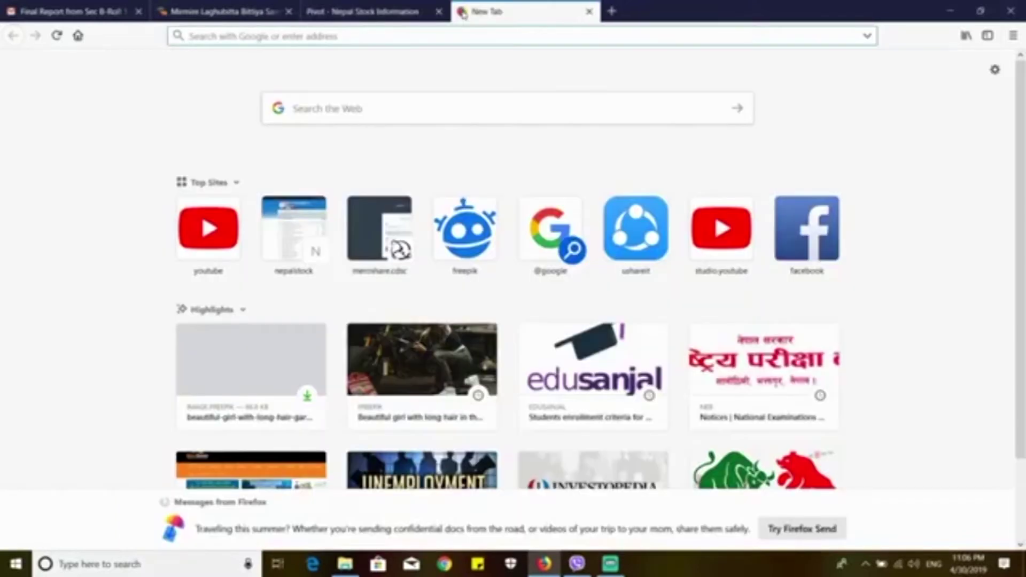
{"action": "left_click", "coordinate": [363, 108]}
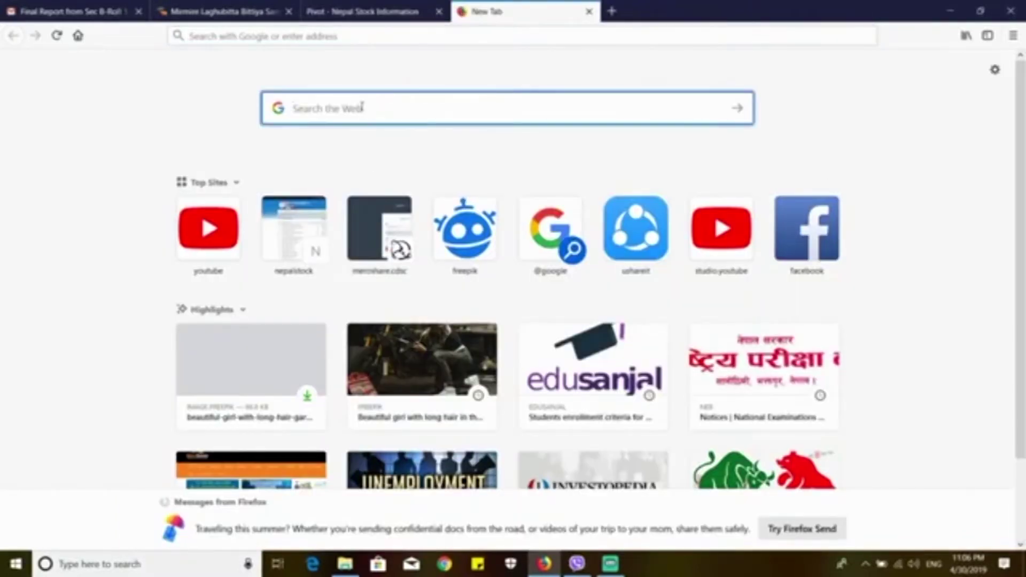
{"action": "type", "text": "mero s"}
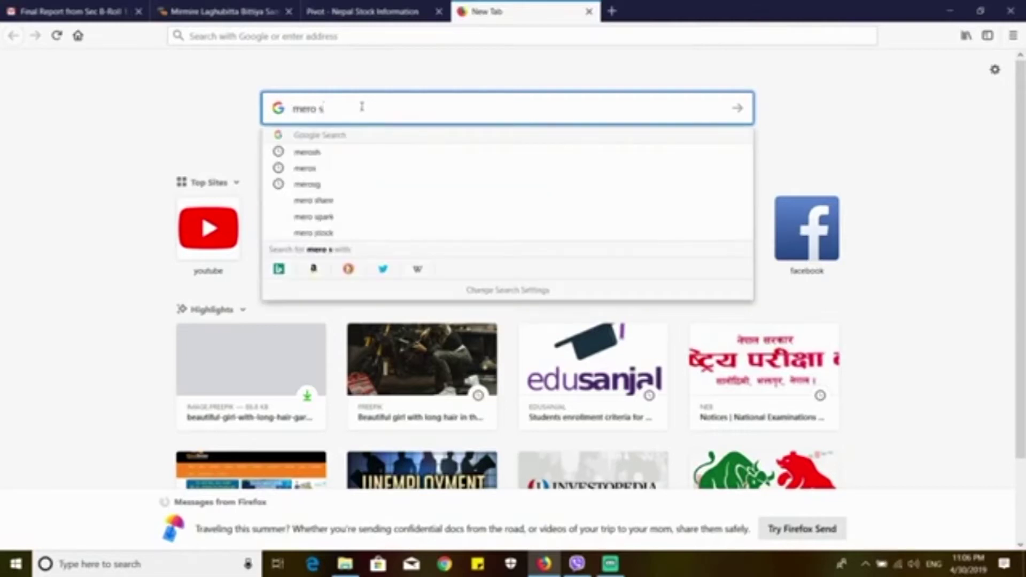
{"action": "type", "text": "hare"}
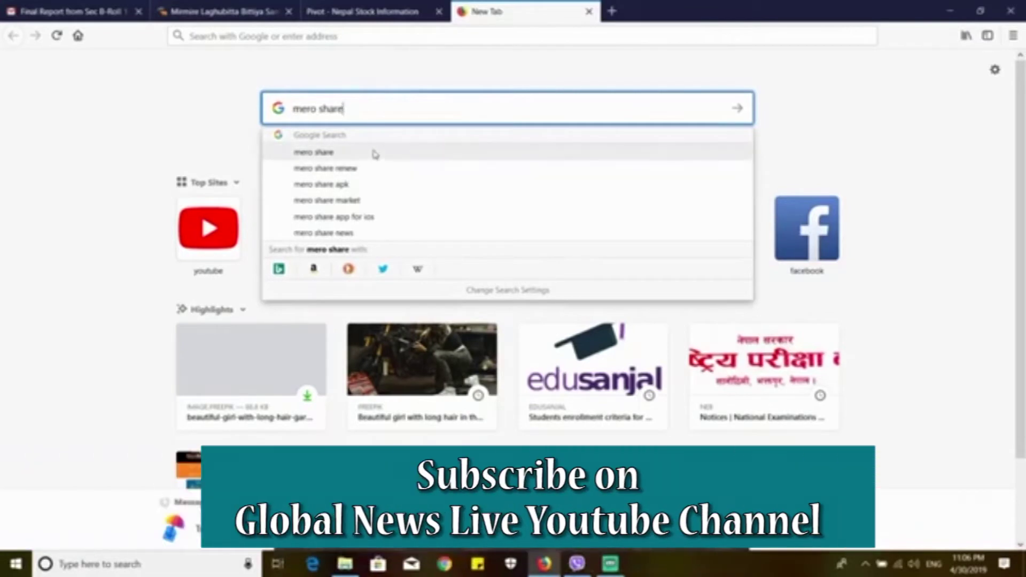
{"action": "left_click", "coordinate": [374, 153]}
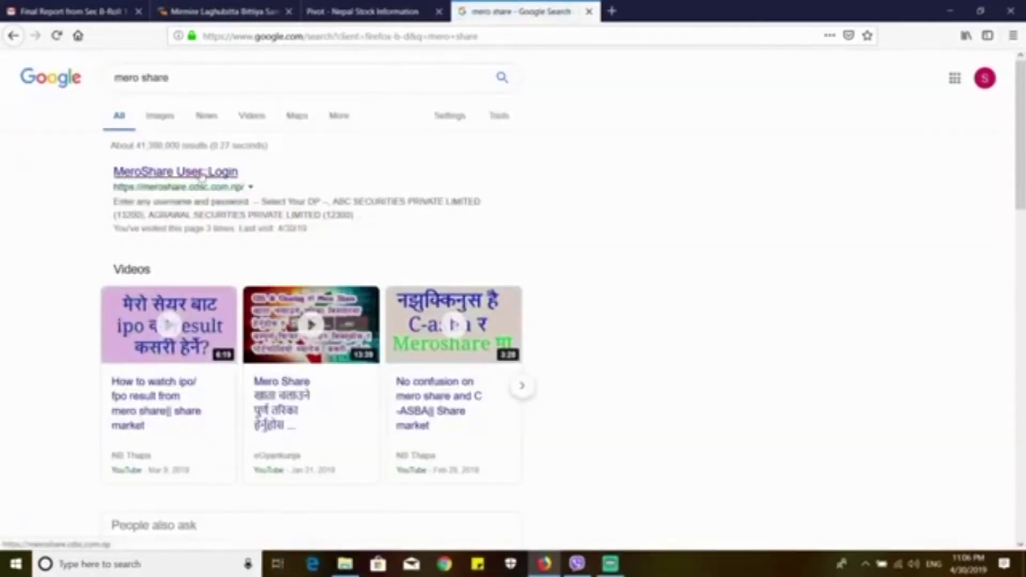
Step: Log in to MeroShare with NIC Asia Bank (13700) as the depository participant
{"action": "left_click", "coordinate": [202, 174]}
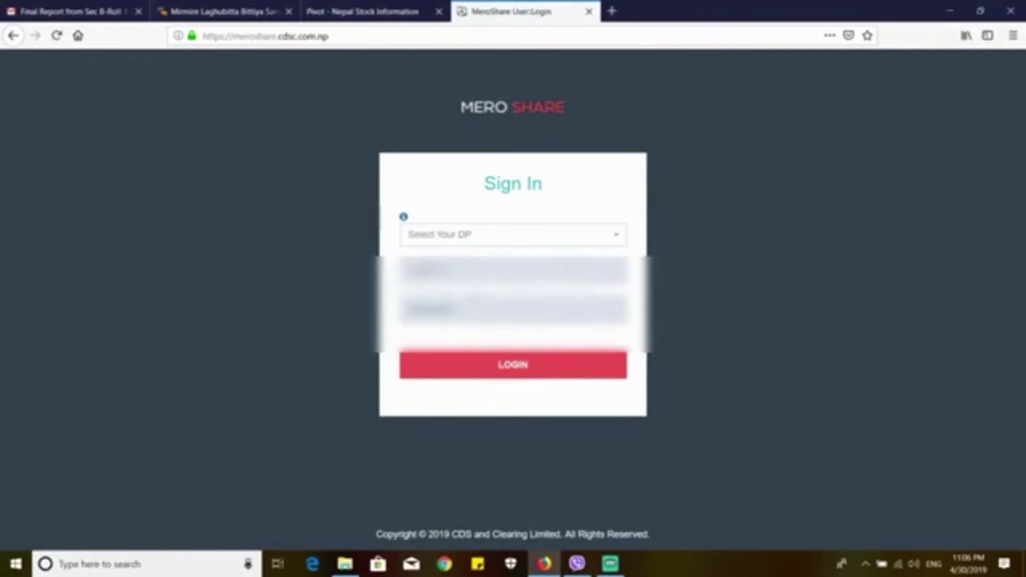
{"action": "left_click", "coordinate": [451, 238]}
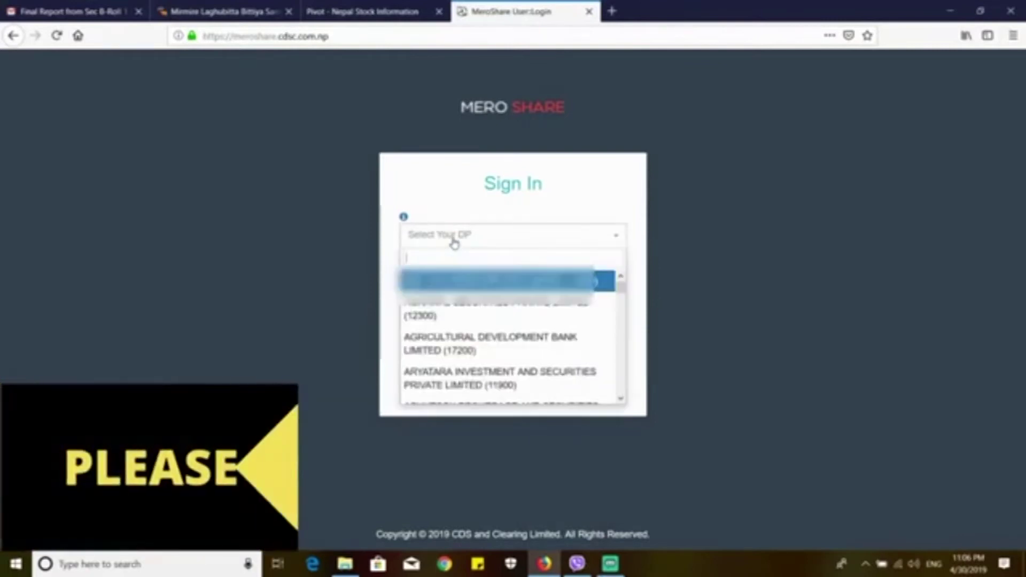
{"action": "type", "text": "nid"}
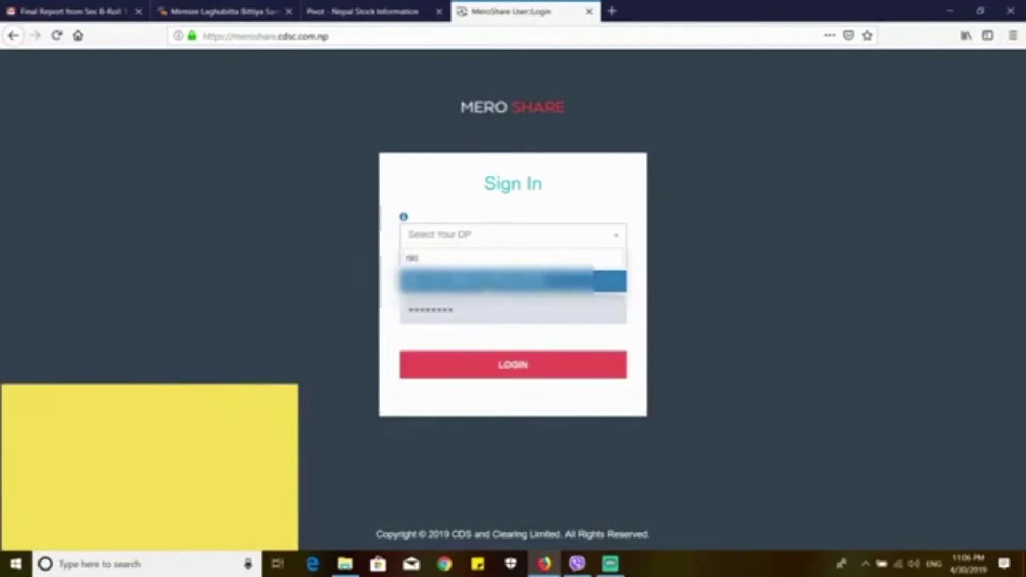
{"action": "left_click", "coordinate": [483, 280]}
{"action": "left_click", "coordinate": [534, 369]}
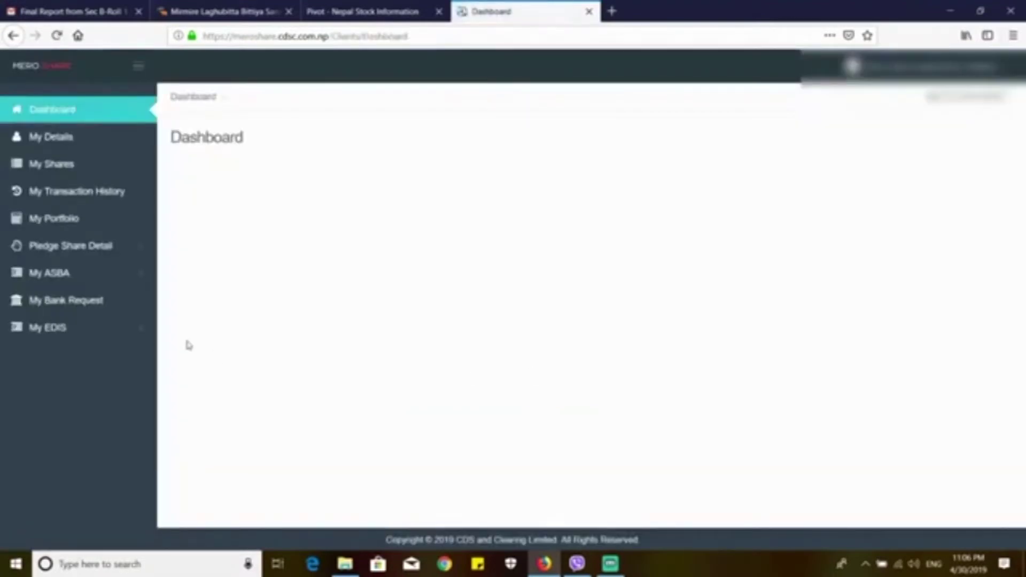
Step: Open My ASBA > Current Issue to list the three IPOs open for applying
{"action": "left_click", "coordinate": [108, 284]}
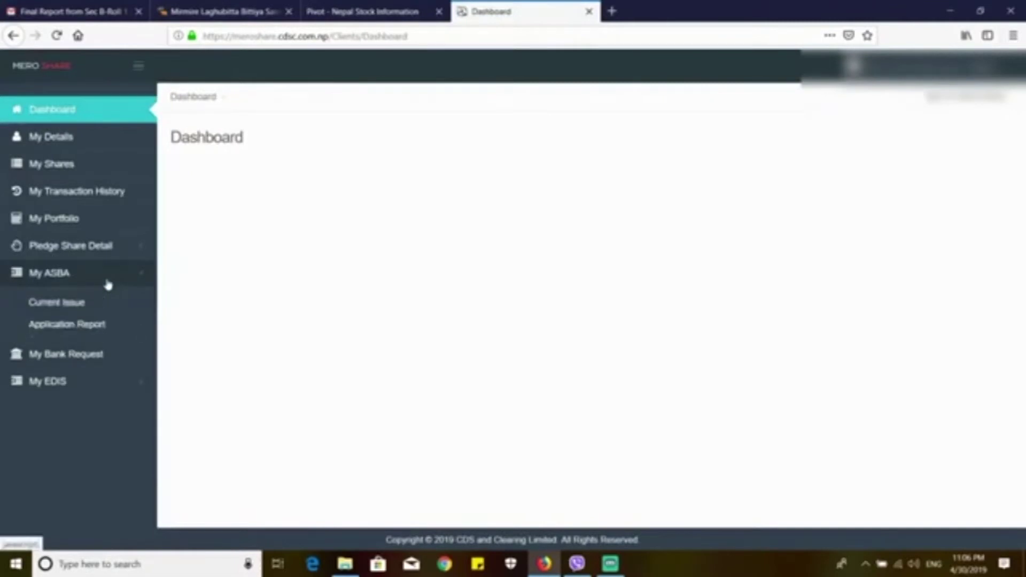
{"action": "left_click", "coordinate": [100, 309]}
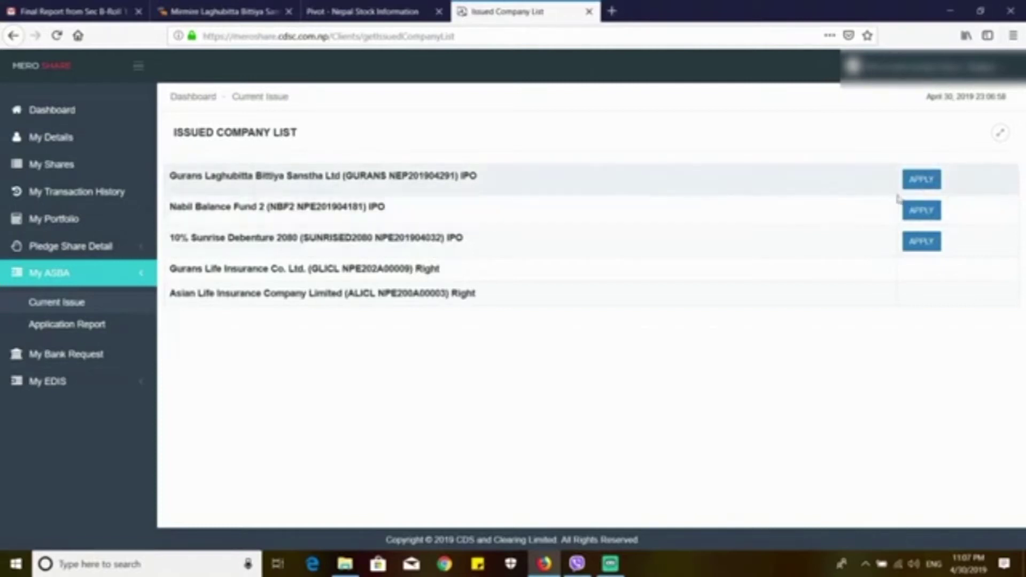
Step: Start an application on the Gurans Laghubitta Bittiya Sanstha Ltd IPO row
{"action": "left_click", "coordinate": [928, 182]}
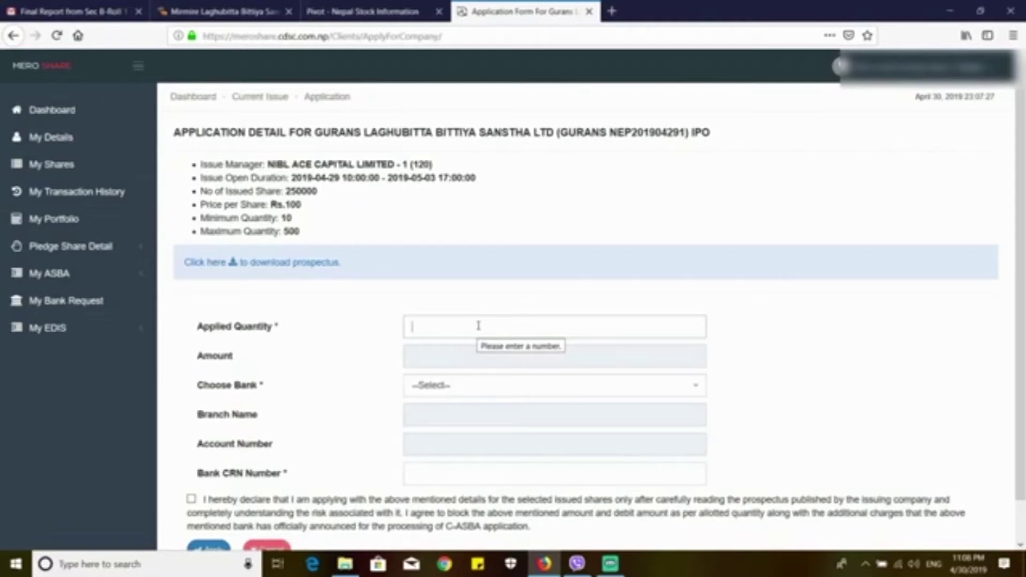
Step: Apply for 10 shares via NIC Asia Bank Ltd., enter the bank CRN and accept the declaration
{"action": "type", "text": "1"}
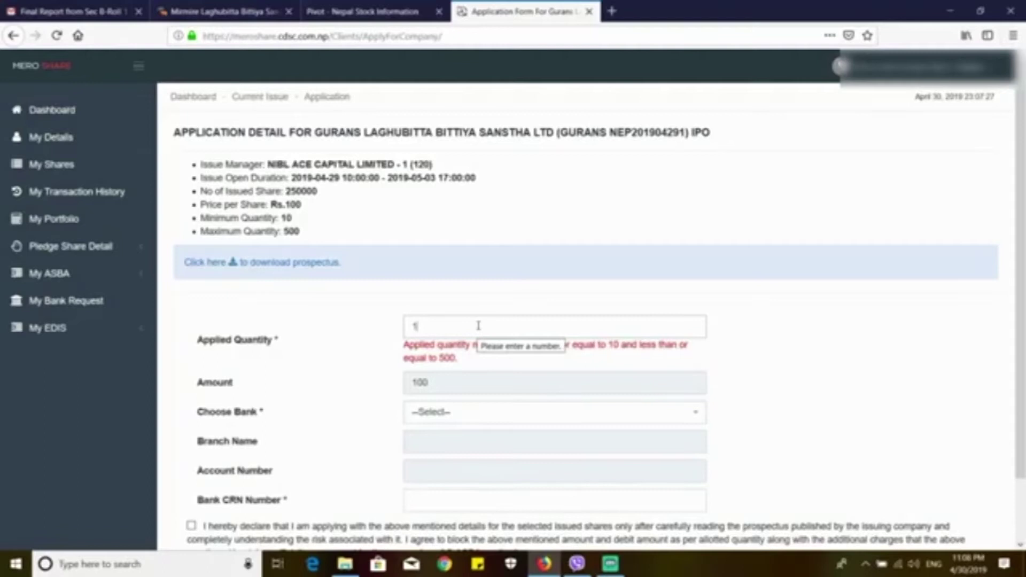
{"action": "type", "text": "0"}
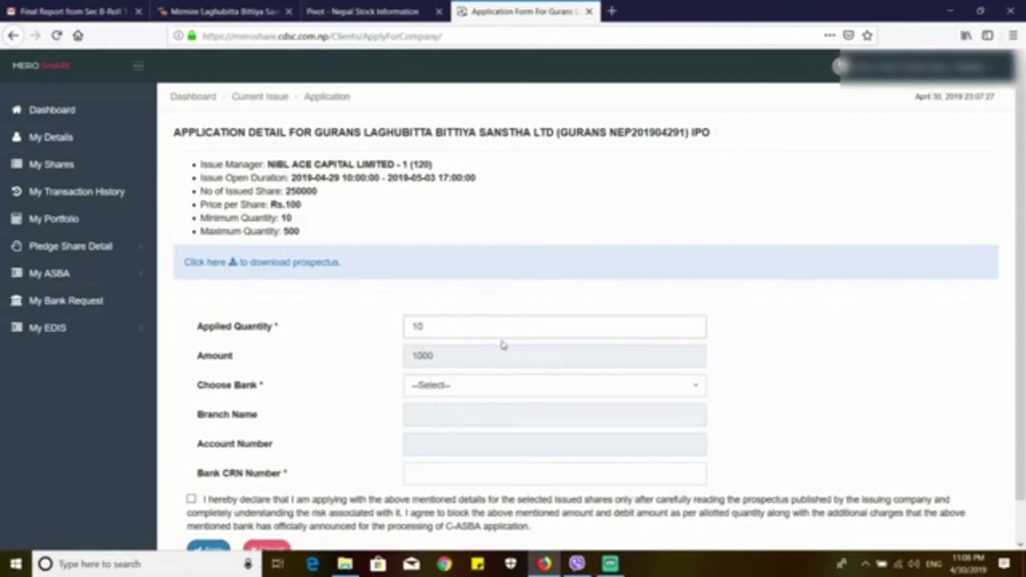
{"action": "left_click", "coordinate": [650, 390]}
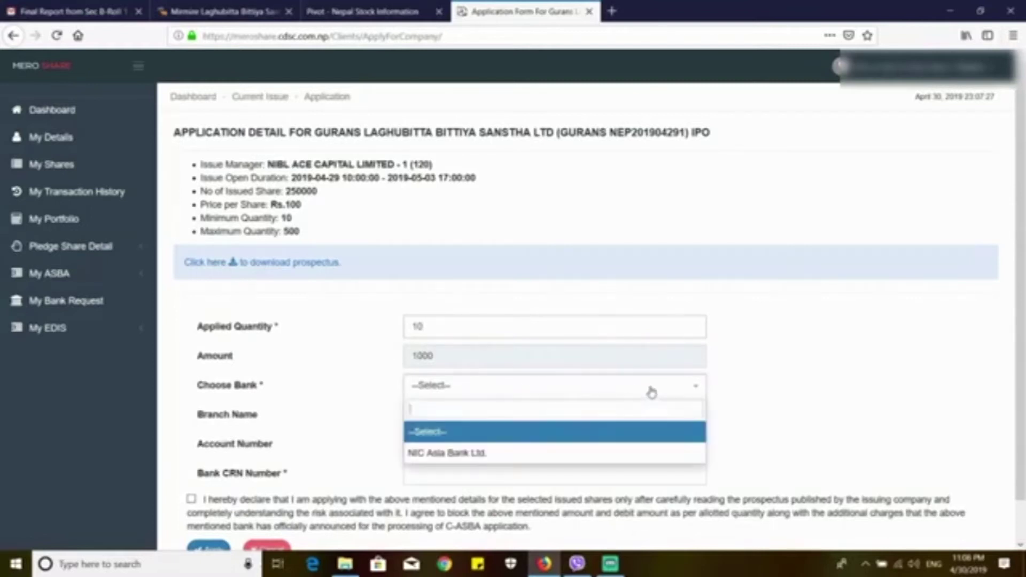
{"action": "left_click", "coordinate": [604, 452]}
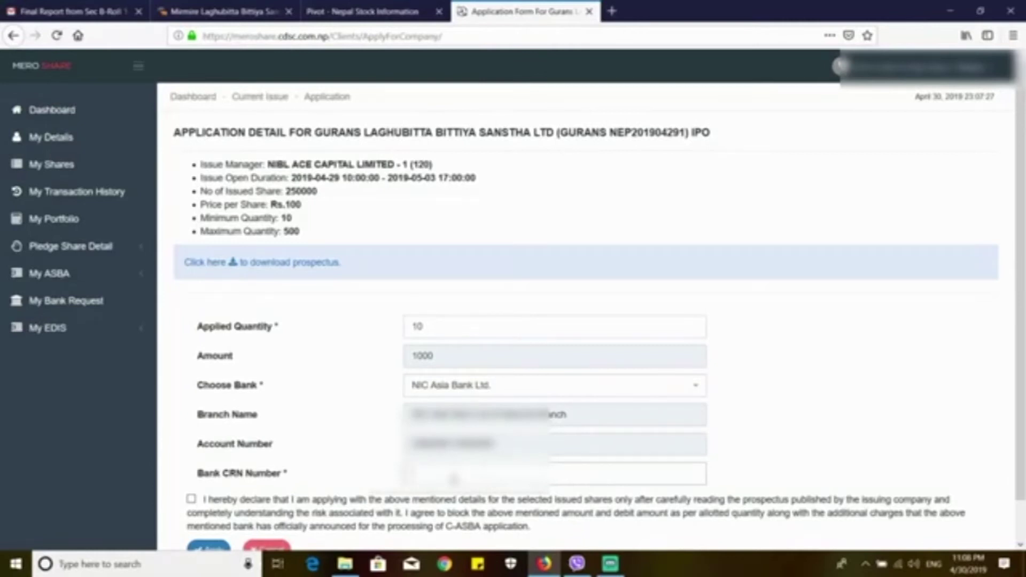
{"action": "type", "text": "11111111"}
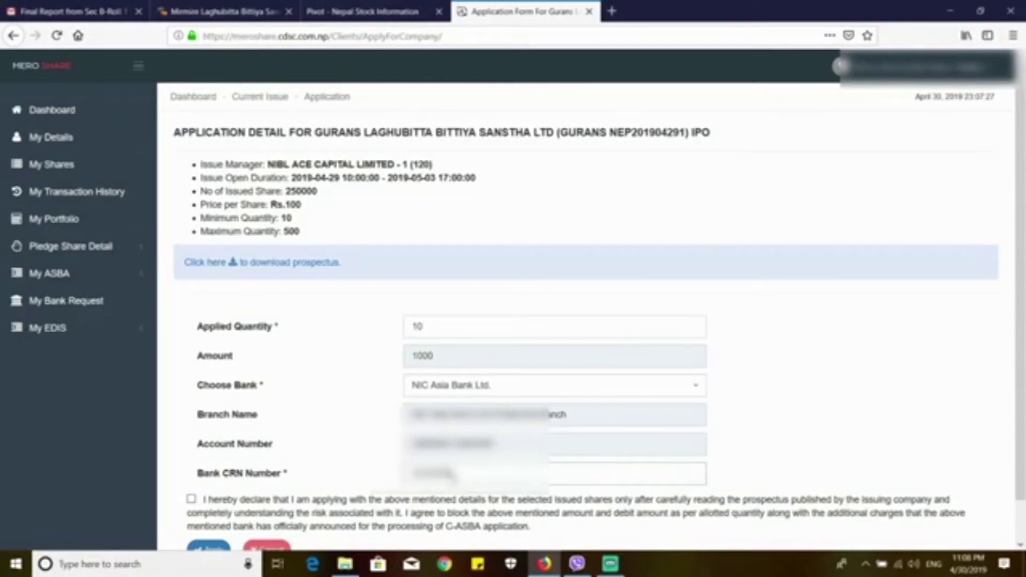
{"action": "type", "text": "11"}
{"action": "scroll", "coordinate": [518, 303], "scroll_direction": "down", "scroll_amount": 2}
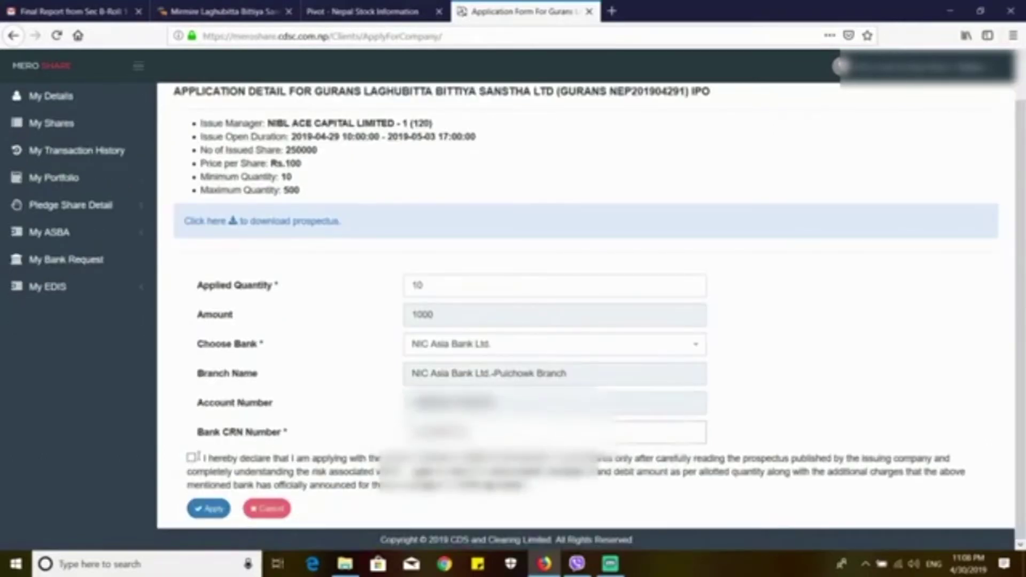
{"action": "left_click", "coordinate": [192, 459]}
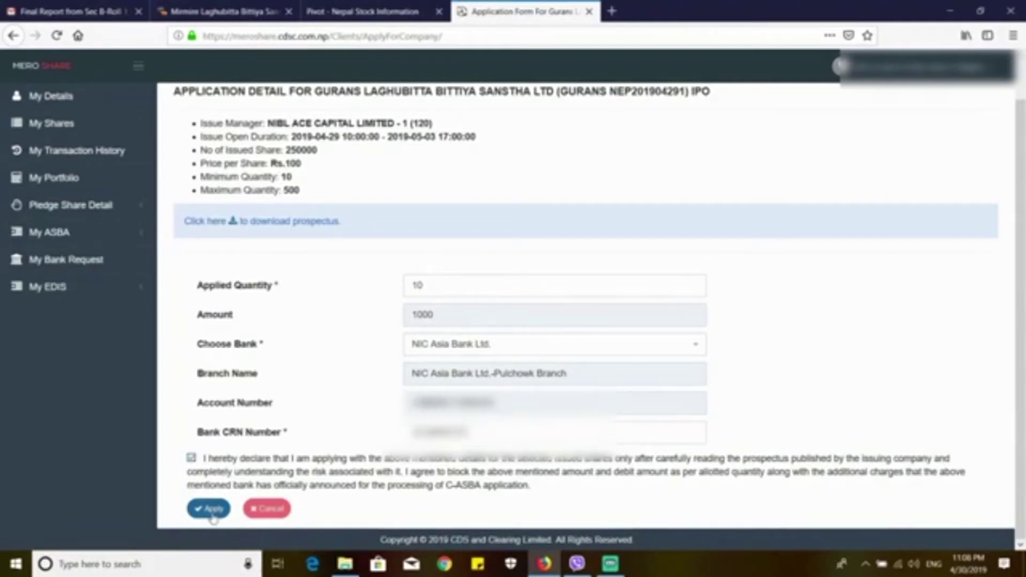
Step: Submit the 10-share application and confirm it with the displayed confirmation code
{"action": "left_click", "coordinate": [212, 515]}
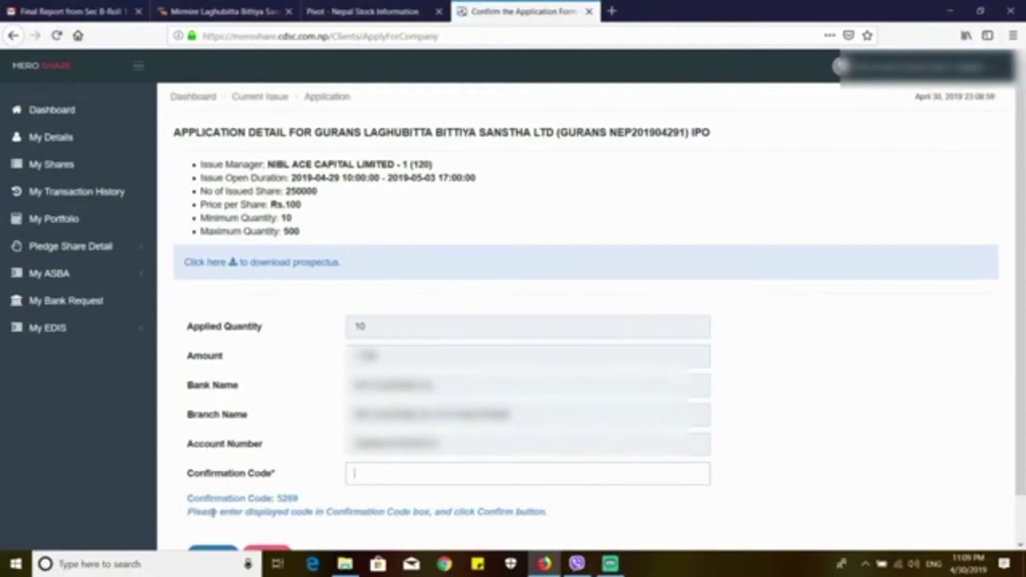
{"action": "type", "text": "5269"}
{"action": "scroll", "coordinate": [375, 473], "scroll_direction": "down", "scroll_amount": 1}
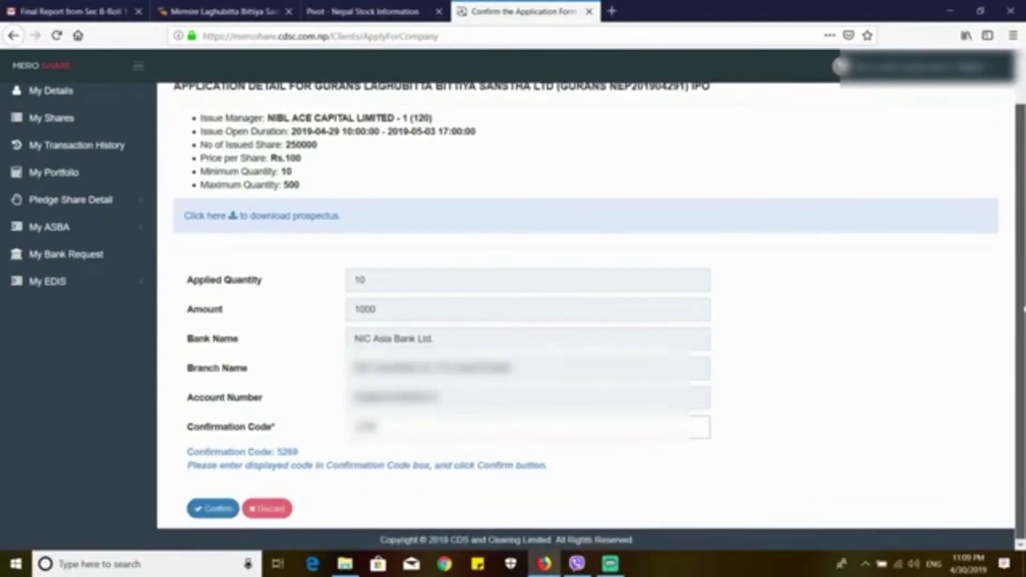
{"action": "left_click", "coordinate": [217, 510]}
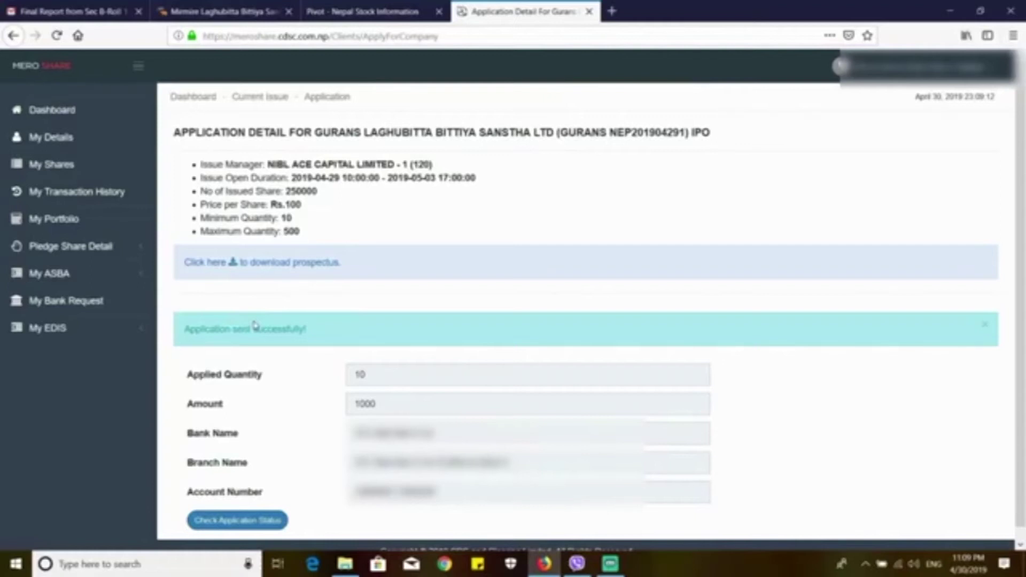
Step: View the Gurans application status, then open My ASBA > Application Report showing it Unverified
{"action": "left_click", "coordinate": [239, 523]}
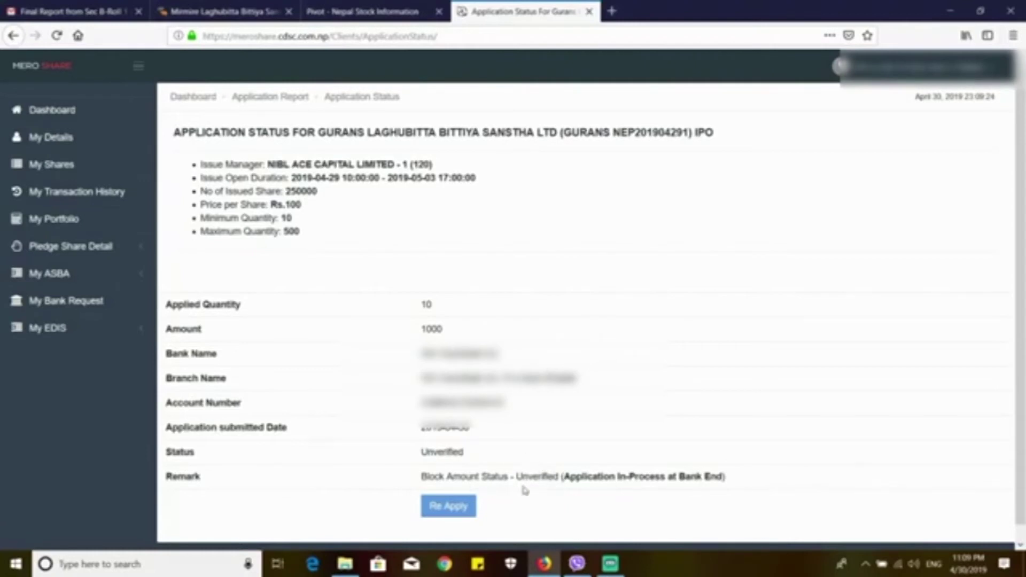
{"action": "left_click", "coordinate": [86, 284]}
{"action": "scroll", "coordinate": [85, 283], "scroll_direction": "down", "scroll_amount": 1}
{"action": "left_click", "coordinate": [85, 312]}
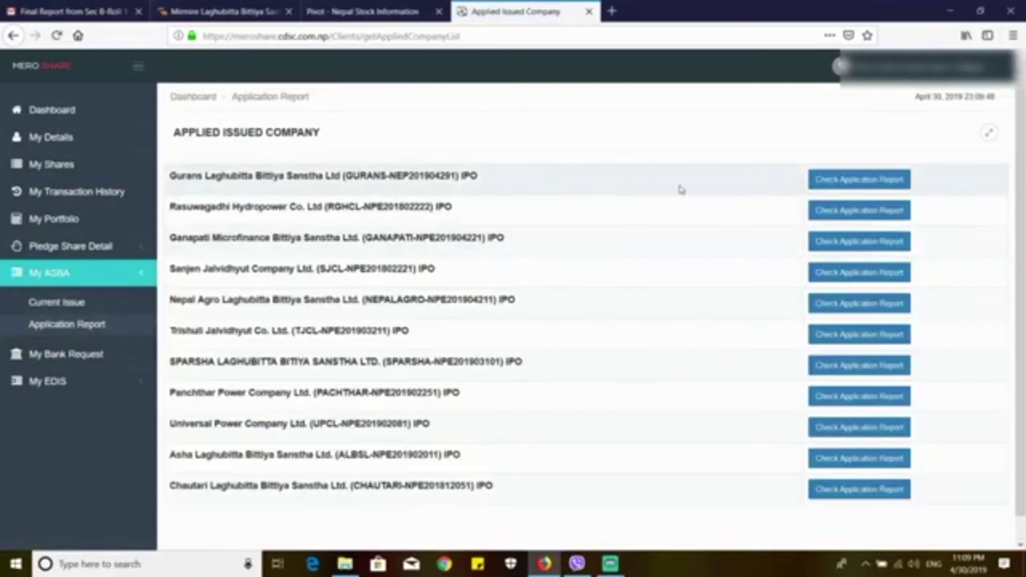
{"action": "left_click", "coordinate": [867, 214]}
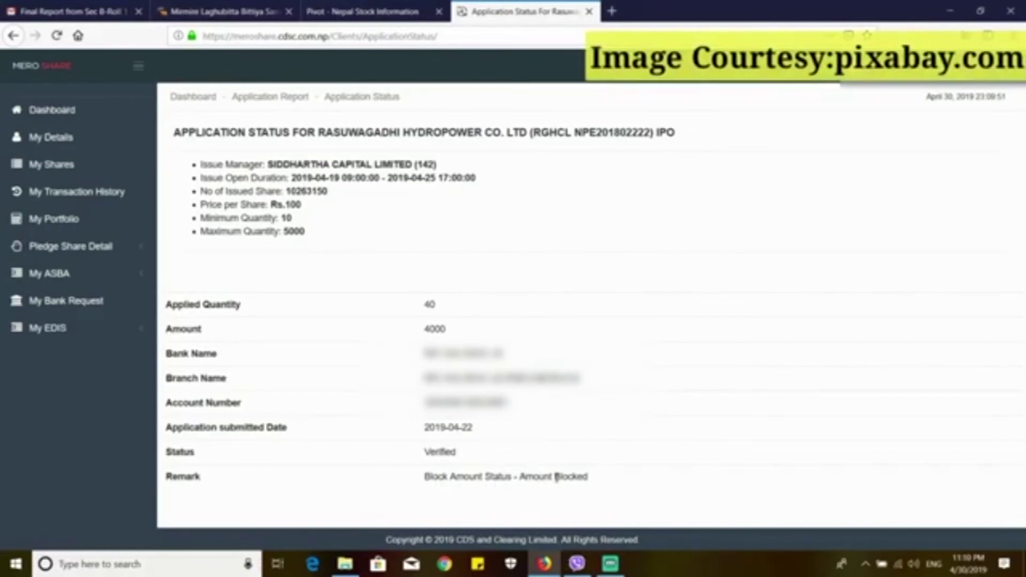
{"action": "left_click", "coordinate": [53, 275]}
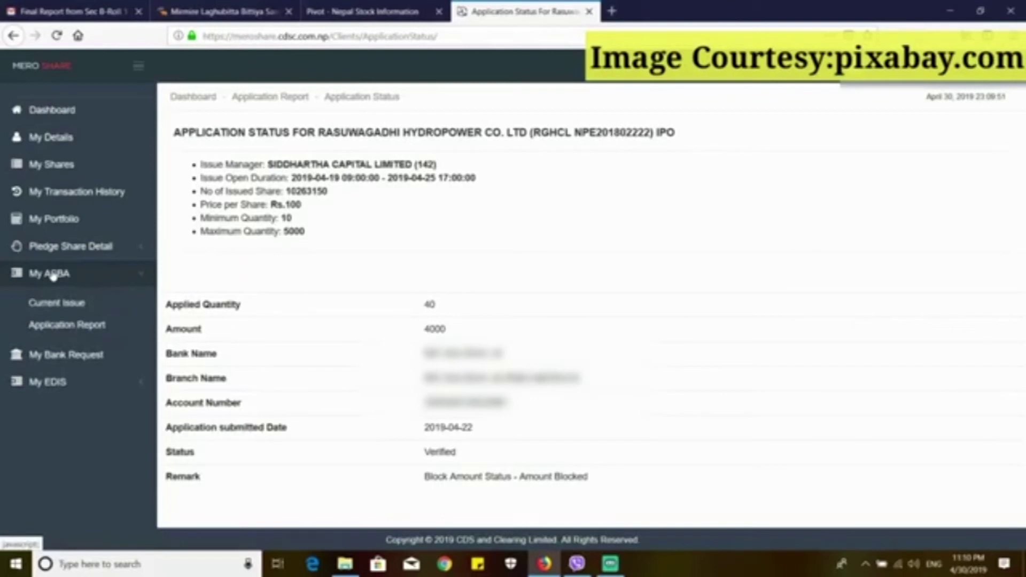
{"action": "left_click", "coordinate": [58, 305]}
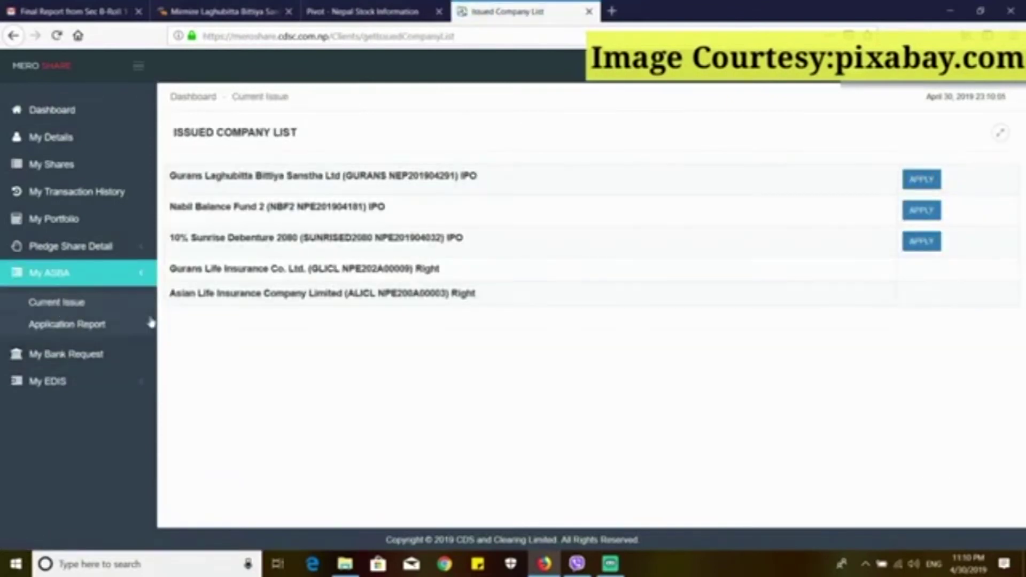
{"action": "left_click", "coordinate": [105, 326]}
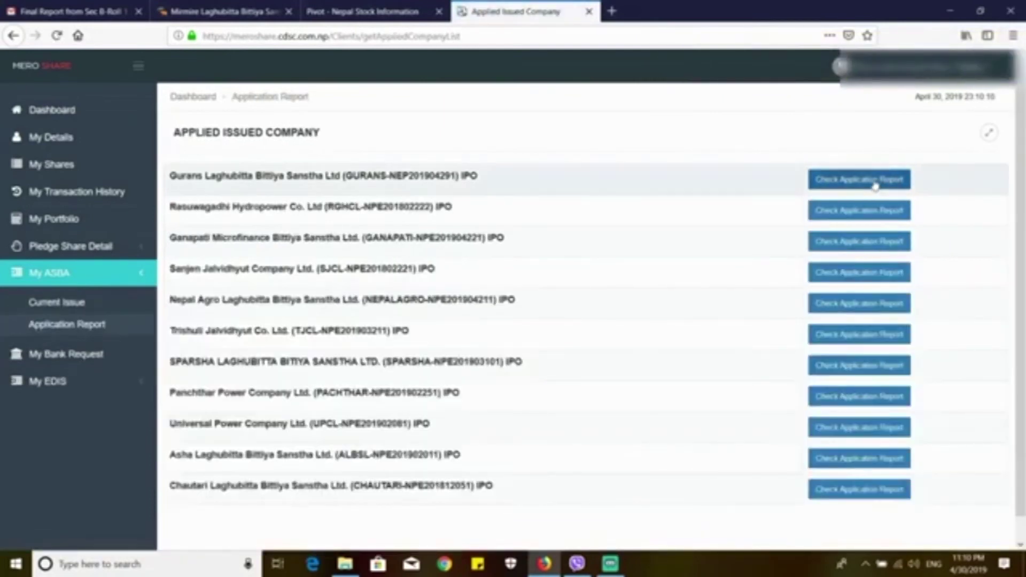
{"action": "left_click", "coordinate": [875, 182]}
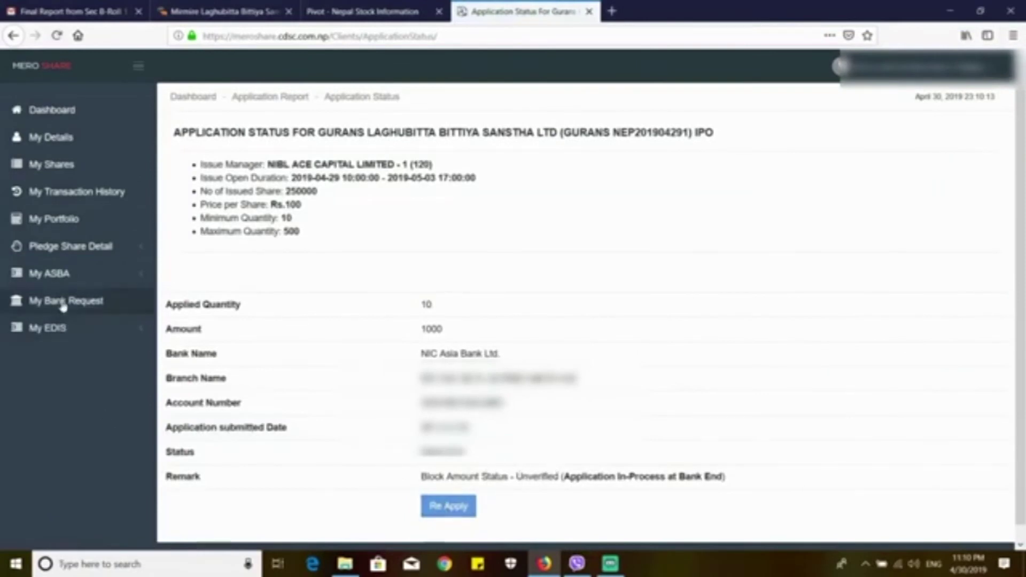
{"action": "left_click", "coordinate": [66, 279]}
{"action": "scroll", "coordinate": [65, 302], "scroll_direction": "down", "scroll_amount": 1}
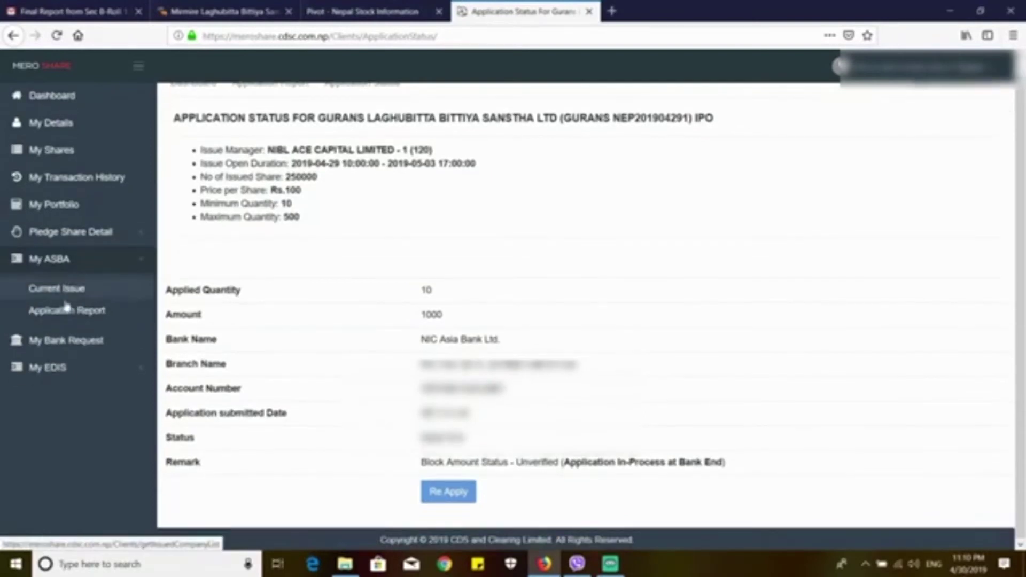
{"action": "left_click", "coordinate": [66, 310]}
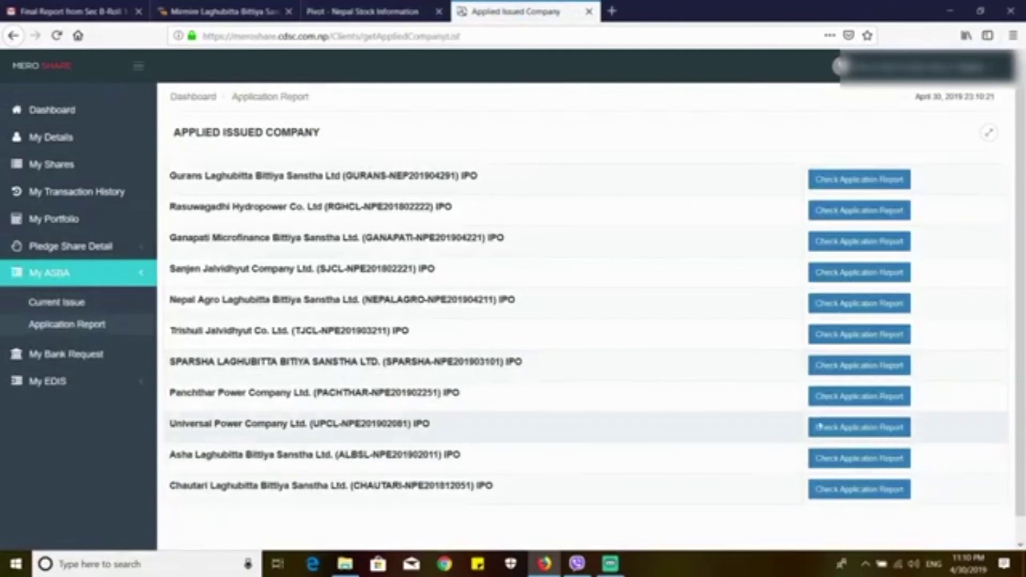
Step: Review Universal Power's status (50 shares allotted), then open Chautari Laghubitta's application status
{"action": "left_click", "coordinate": [874, 432]}
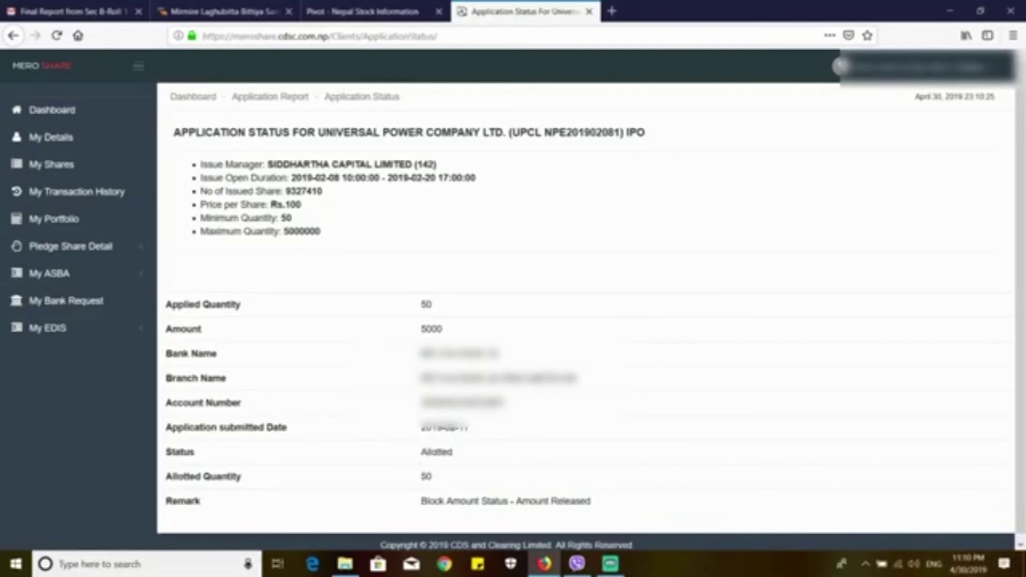
{"action": "left_click", "coordinate": [62, 274]}
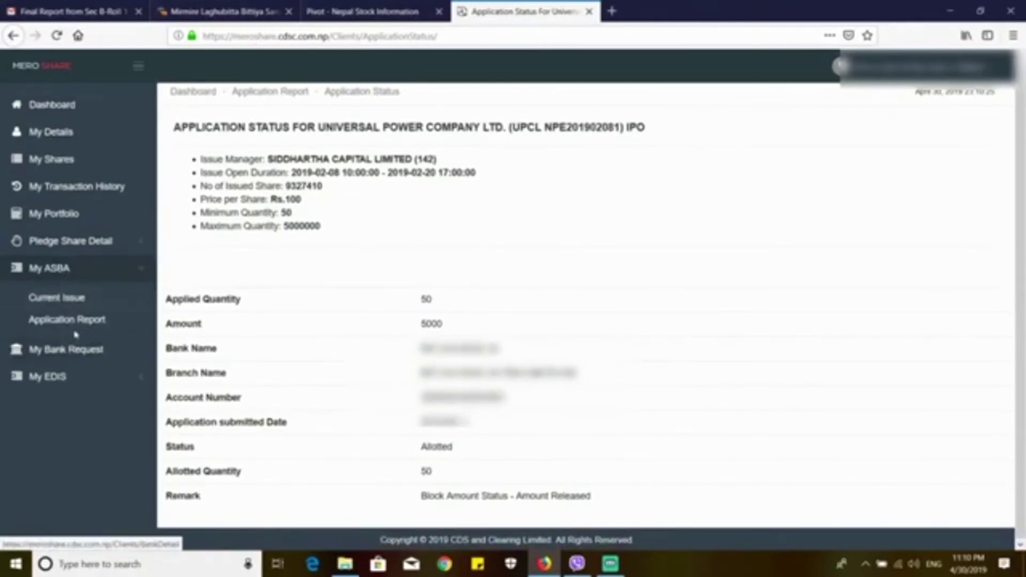
{"action": "left_click", "coordinate": [76, 328]}
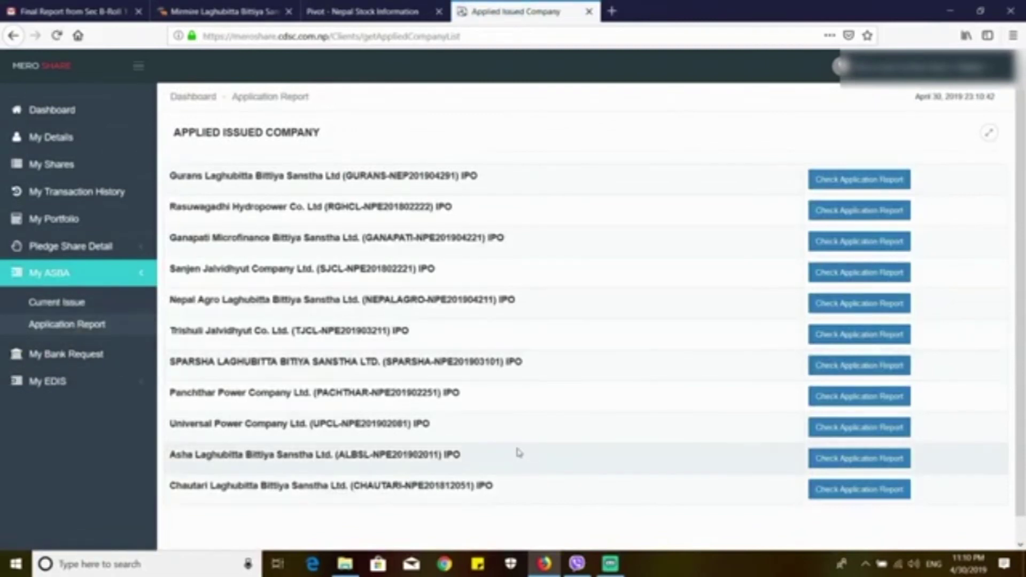
{"action": "left_click", "coordinate": [861, 491]}
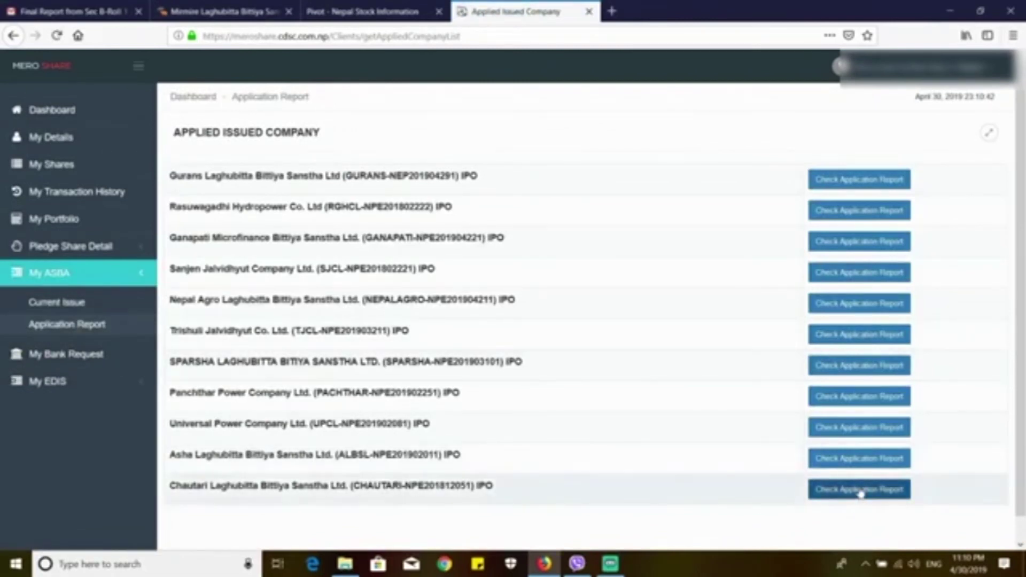